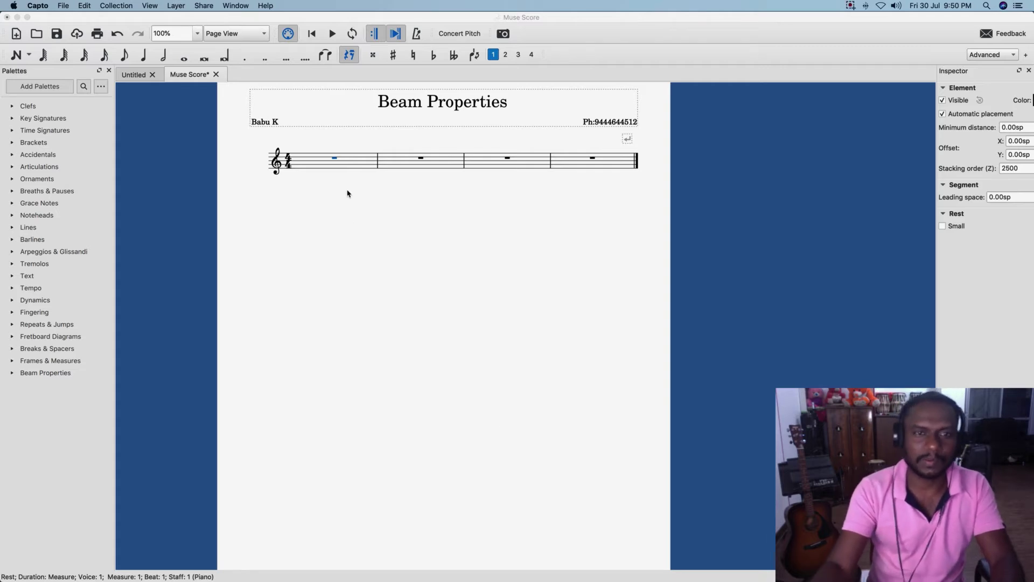
# Enter the eighth notes C4, D, E, F, G, F, E, D in measure 1, lowering the first C by an octave.
pyautogui.click(348, 164)
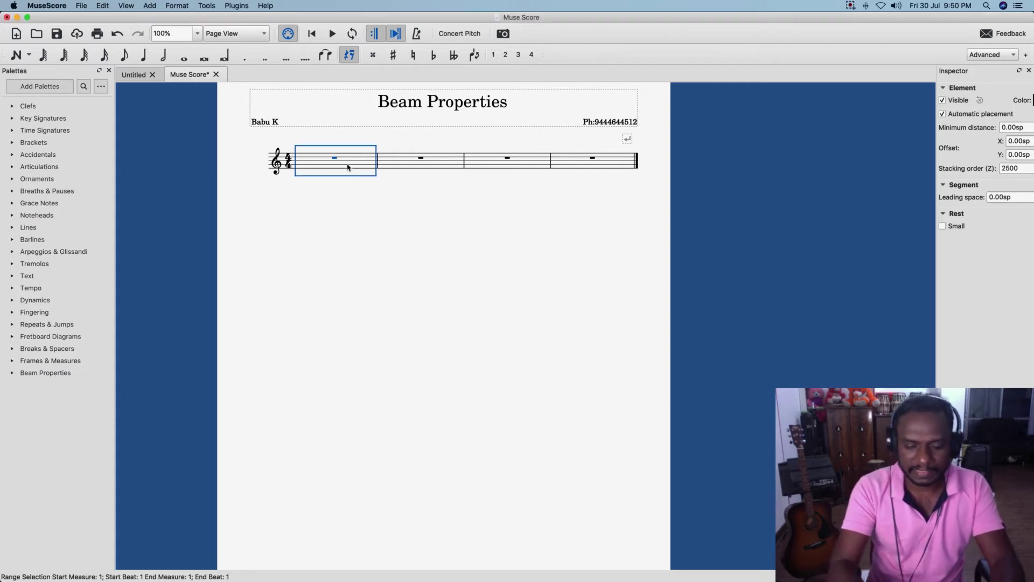
pyautogui.press('n')
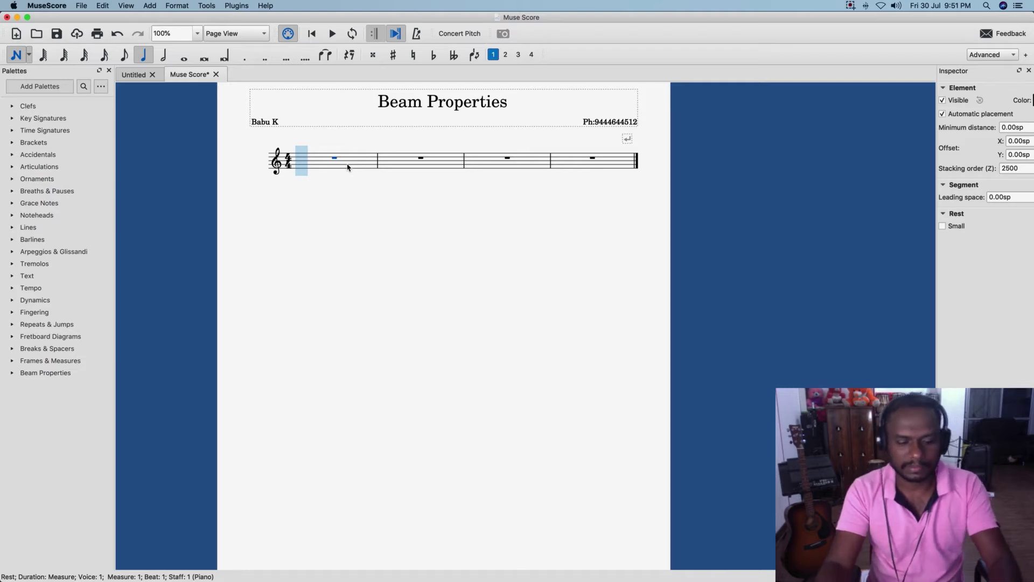
pyautogui.press('4')
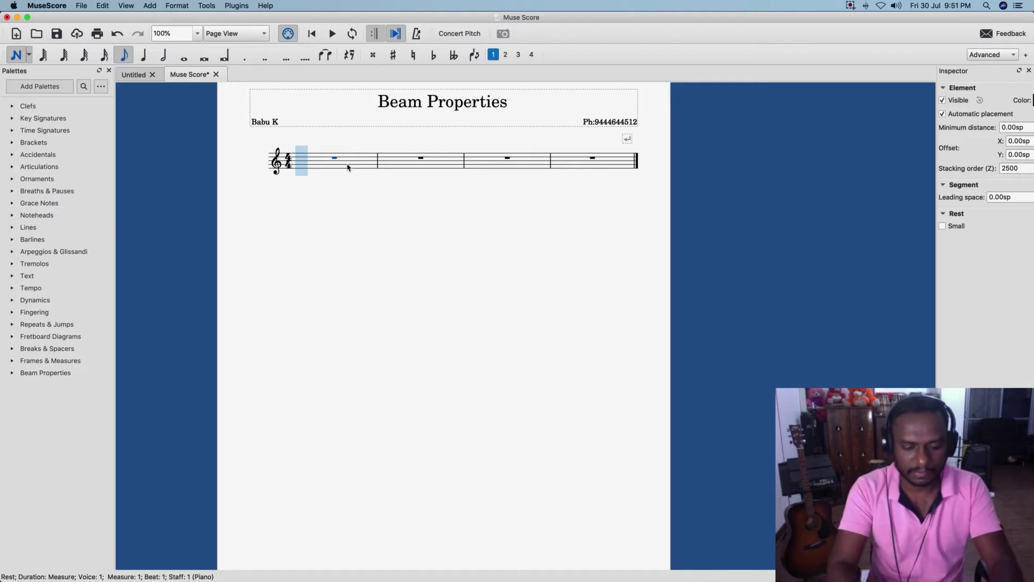
pyautogui.press('c')
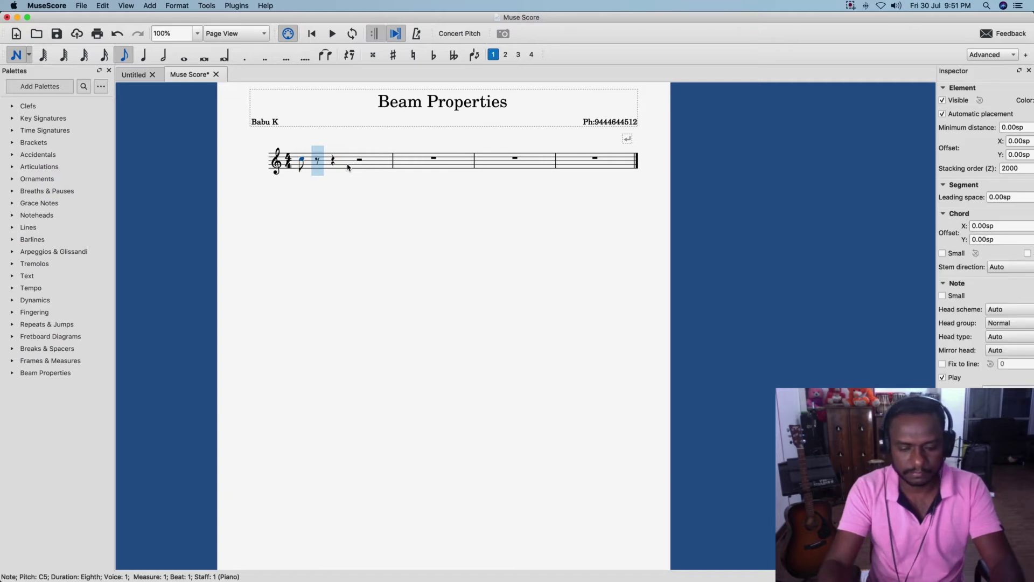
pyautogui.press('super+Down')
pyautogui.press('d')
pyautogui.press('e')
pyautogui.press('f')
pyautogui.press('g')
pyautogui.press('f')
pyautogui.press('e')
pyautogui.press('d')
# Fill measure 2 with the eighth notes C, D, E, F, G, F, E, D.
pyautogui.press('c')
pyautogui.press('d')
pyautogui.press('e')
pyautogui.press('f')
pyautogui.press('g')
pyautogui.press('f')
pyautogui.press('e')
pyautogui.press('d')
# Fill measure 3 with the eighth notes C, D, E, F, G, F, E, D.
pyautogui.press('c')
pyautogui.press('d')
pyautogui.press('e')
pyautogui.press('f')
pyautogui.press('g')
pyautogui.press('f')
pyautogui.press('e')
pyautogui.press('d')
# Enter a whole note C4 in measure 4 and leave note input.
pyautogui.press('7')
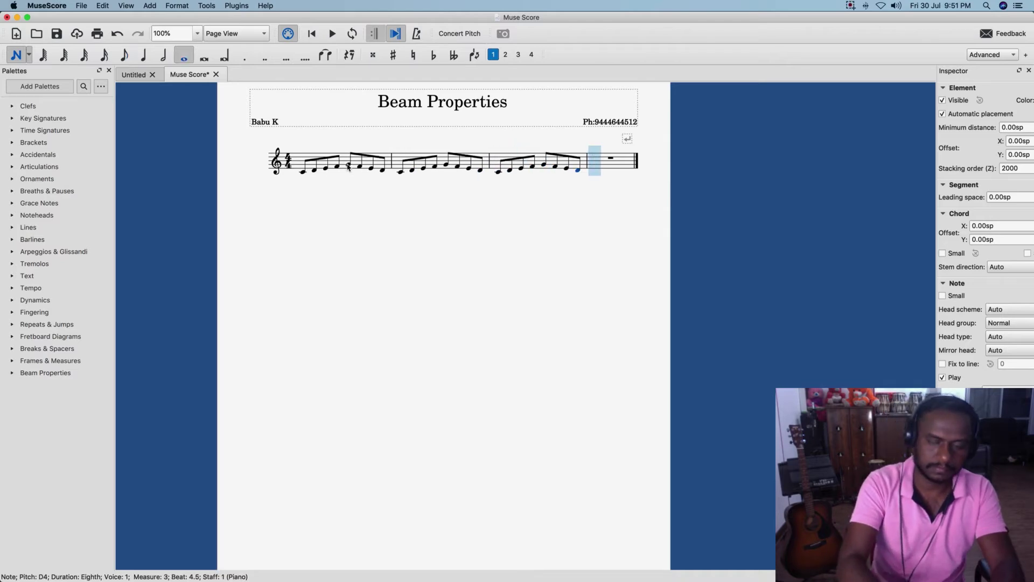
pyautogui.press('c')
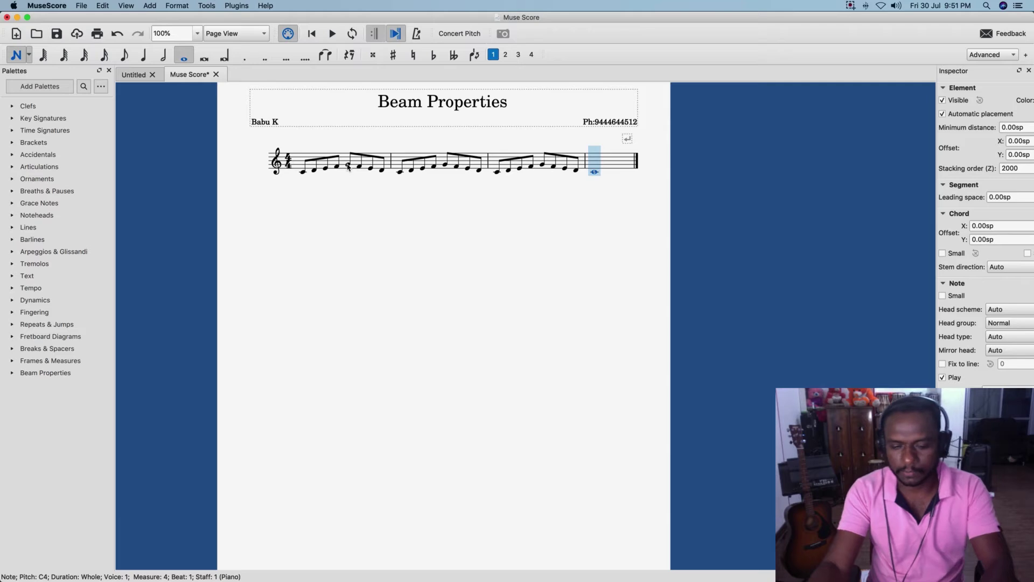
pyautogui.press('Escape')
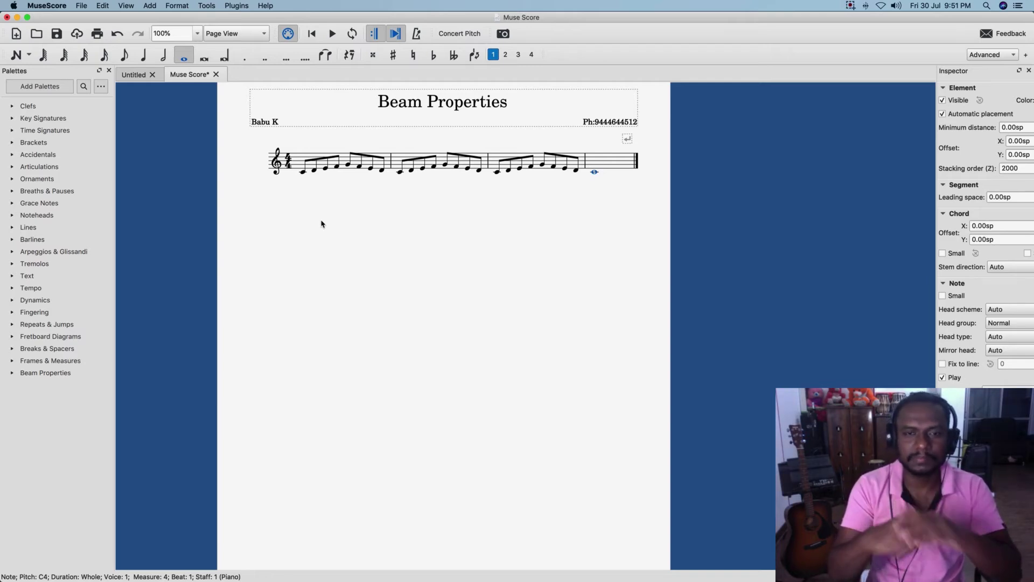
# Play the score from measure 1 and clear the selection.
pyautogui.click(298, 163)
pyautogui.press('space')
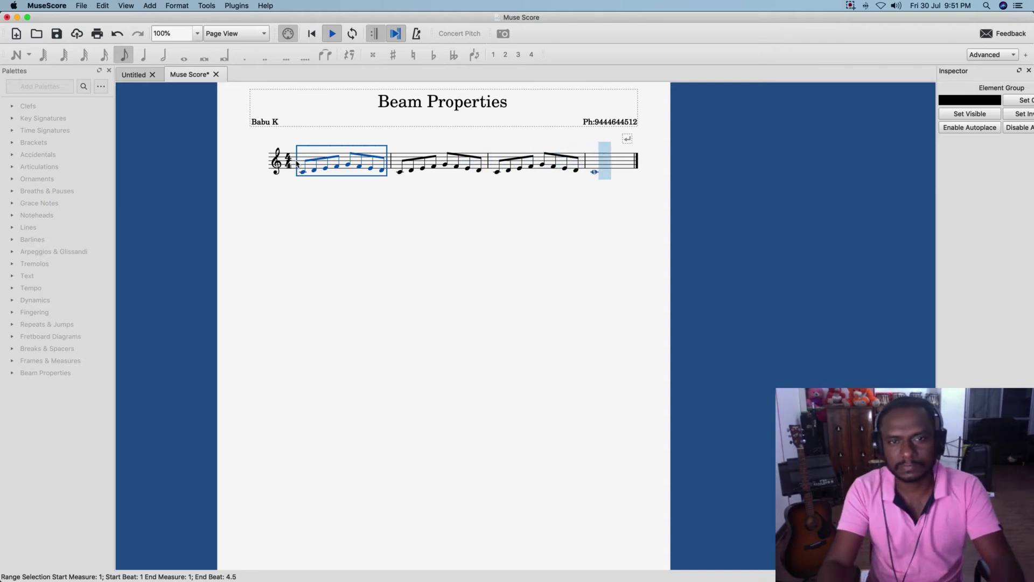
pyautogui.click(321, 236)
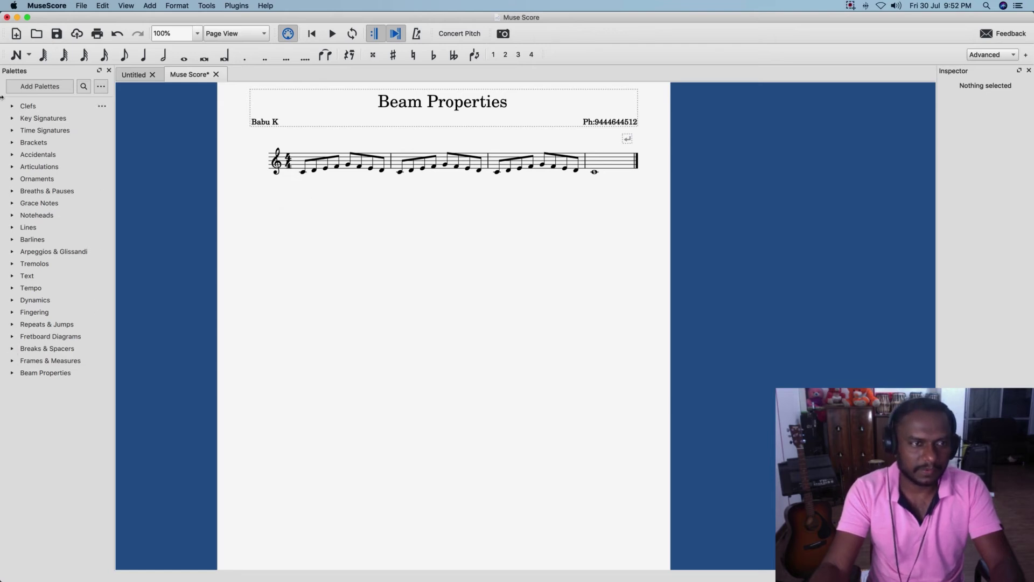
# Start new beams at both E notes in measure 1 so its eighth notes are beamed in pairs.
pyautogui.click(12, 374)
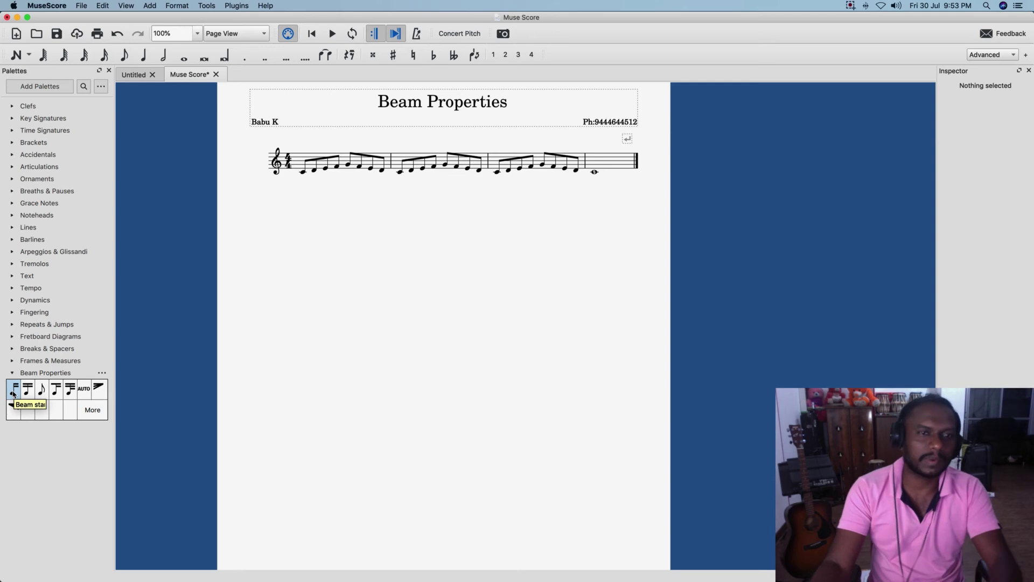
pyautogui.click(326, 169)
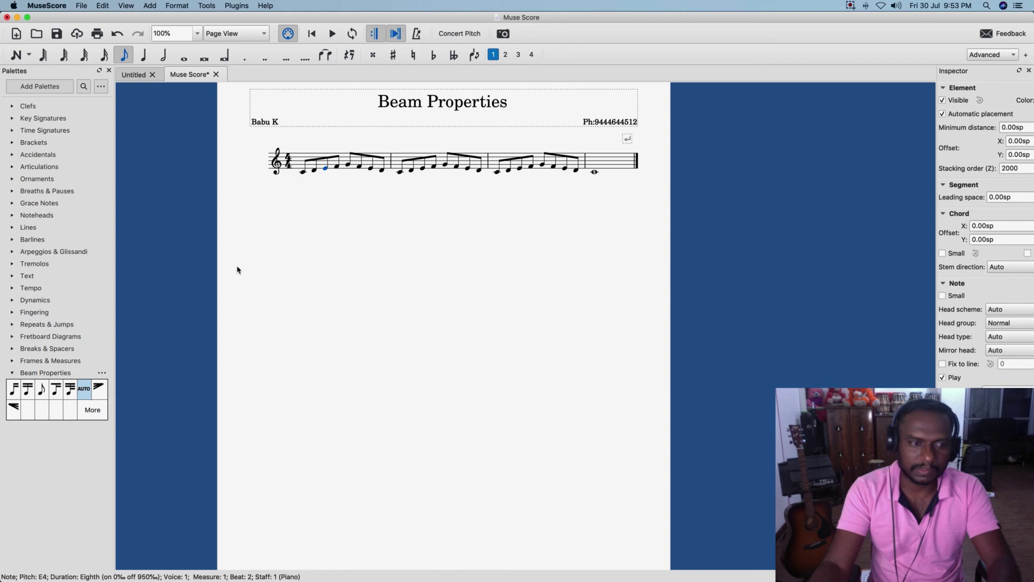
pyautogui.click(13, 391)
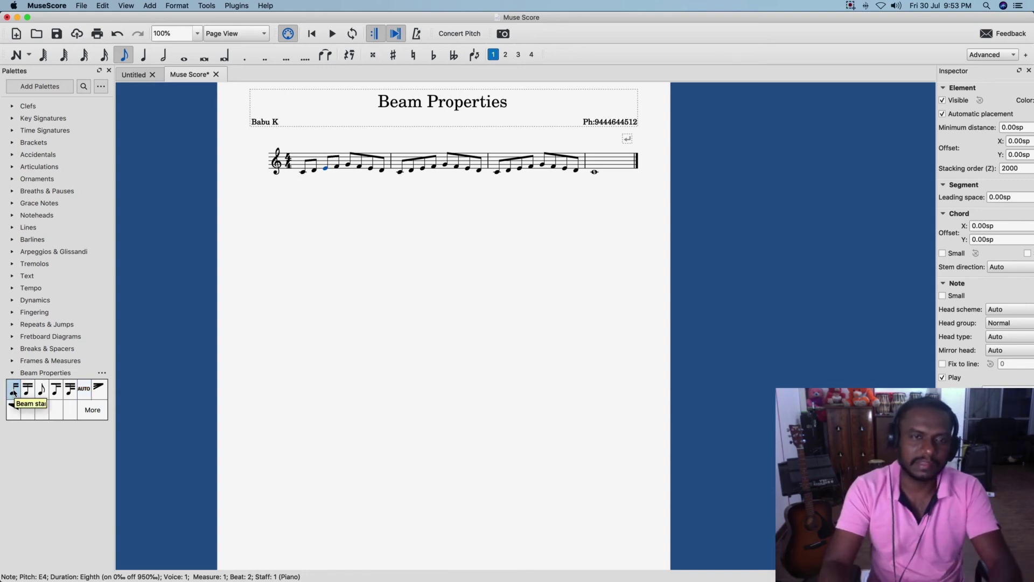
pyautogui.click(371, 168)
pyautogui.click(14, 391)
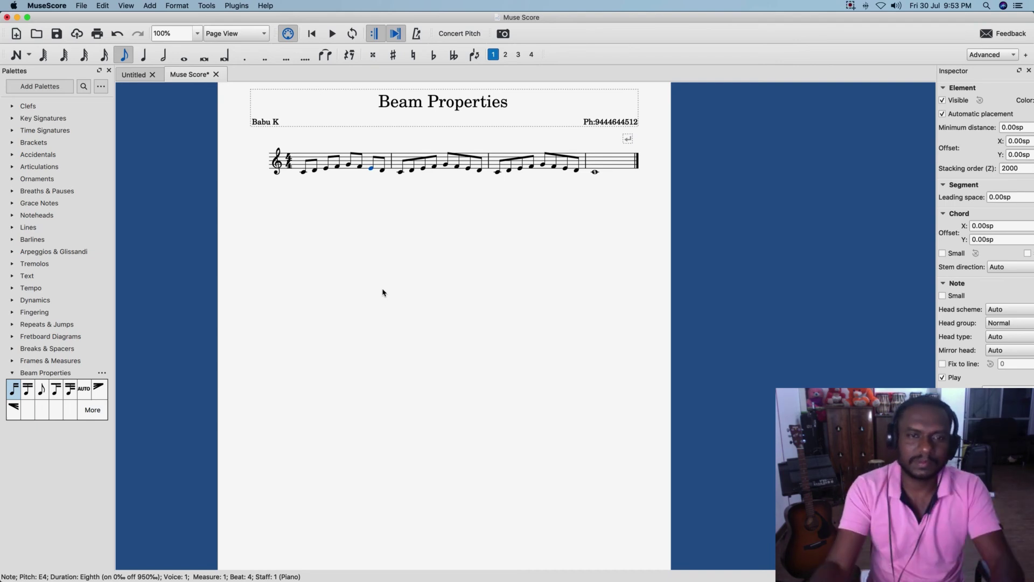
pyautogui.click(374, 252)
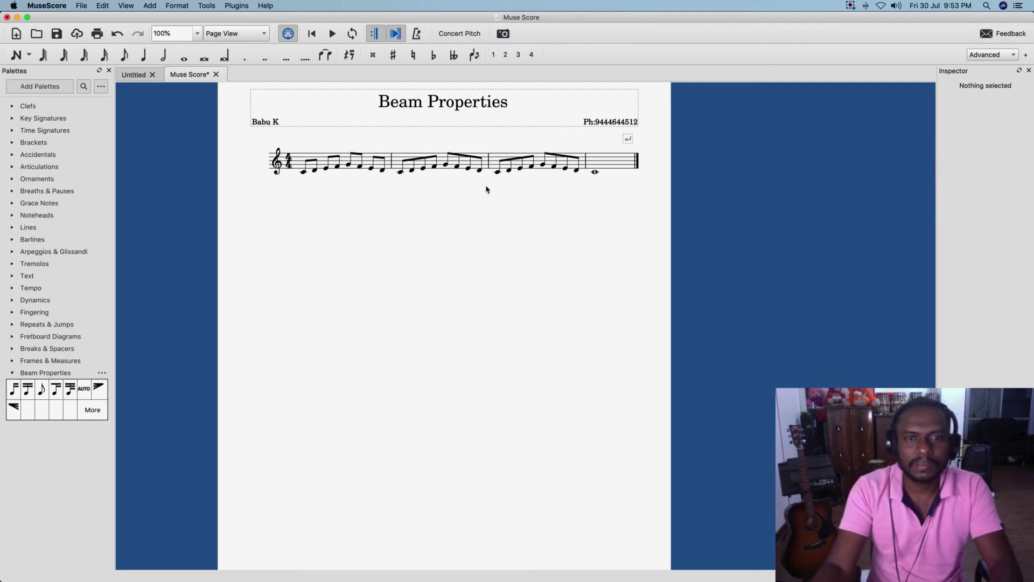
# Remove the beams from all eighth notes in measure 2 so each has its own flag.
pyautogui.click(443, 164)
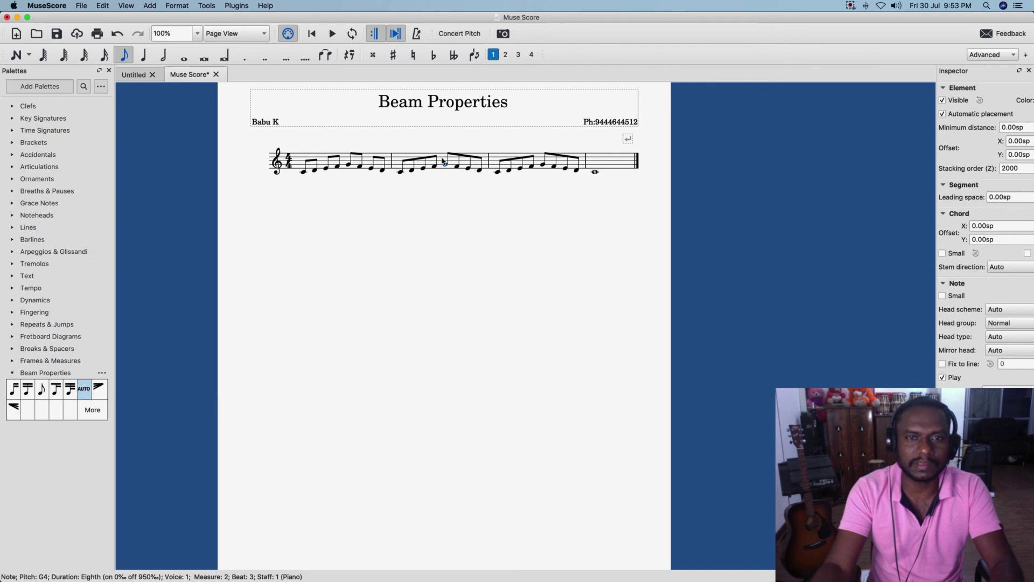
pyautogui.click(445, 162)
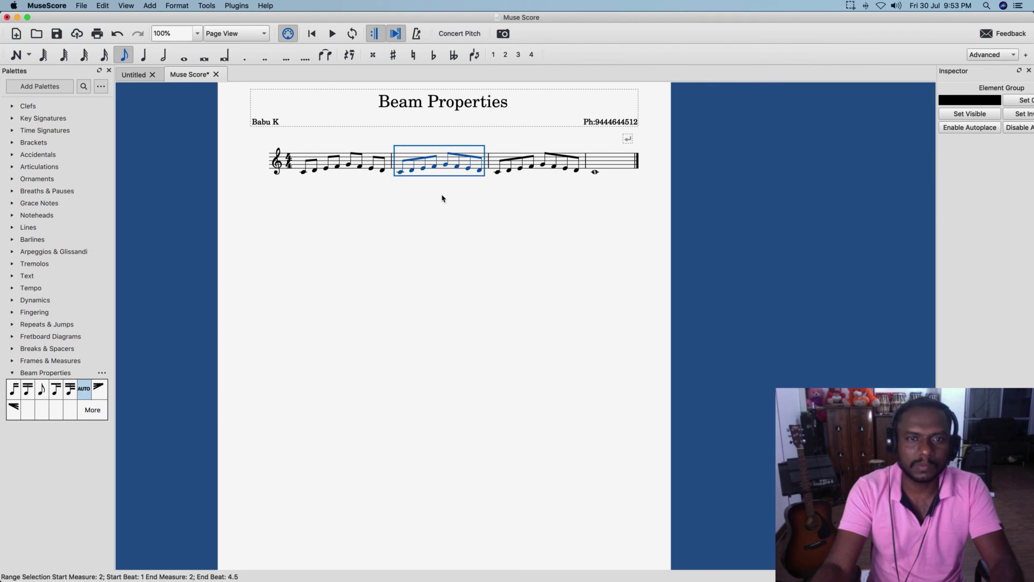
pyautogui.click(43, 392)
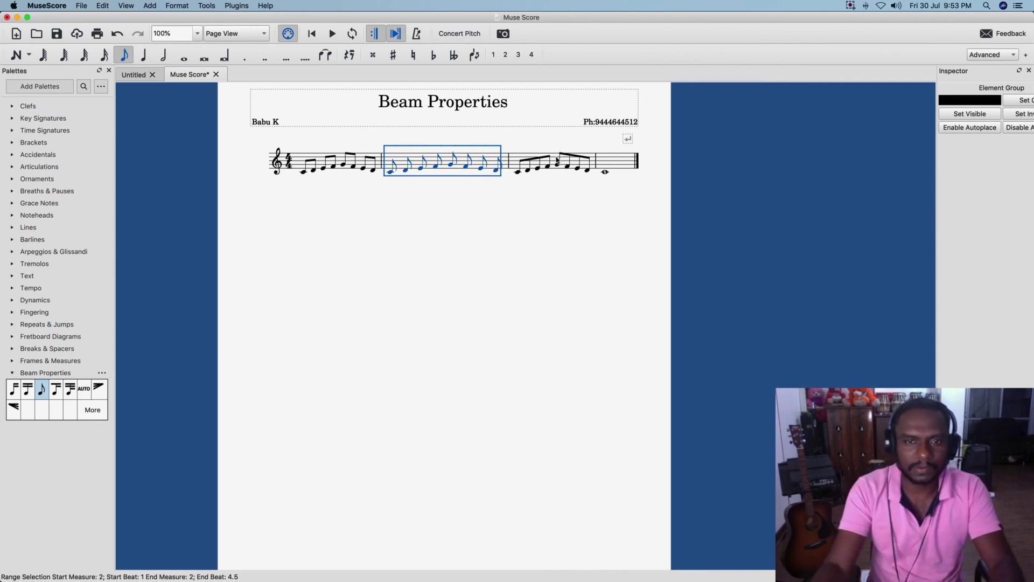
# Join all eight eighth notes of measure 3 under a single continuous beam.
pyautogui.click(557, 161)
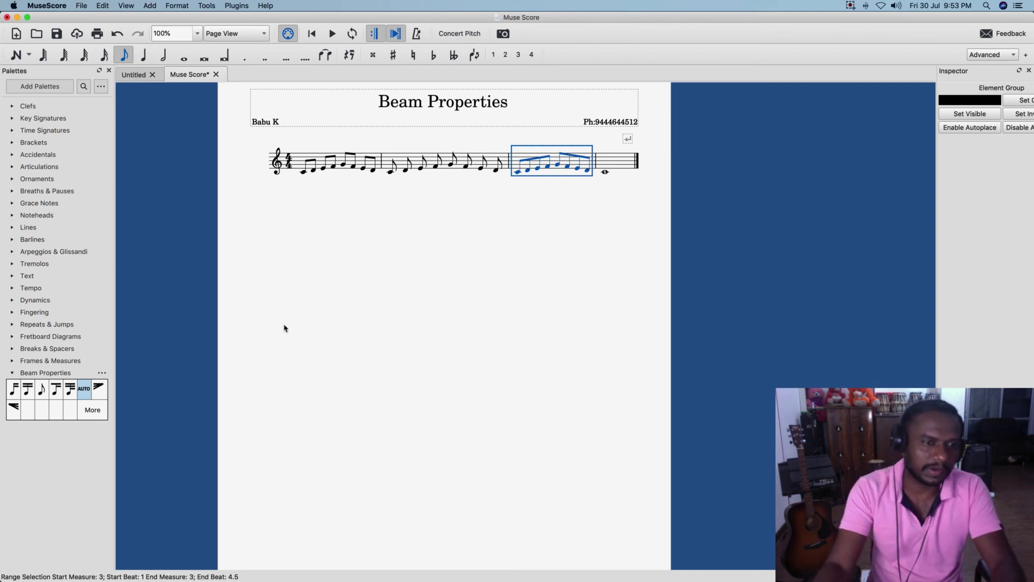
pyautogui.click(69, 389)
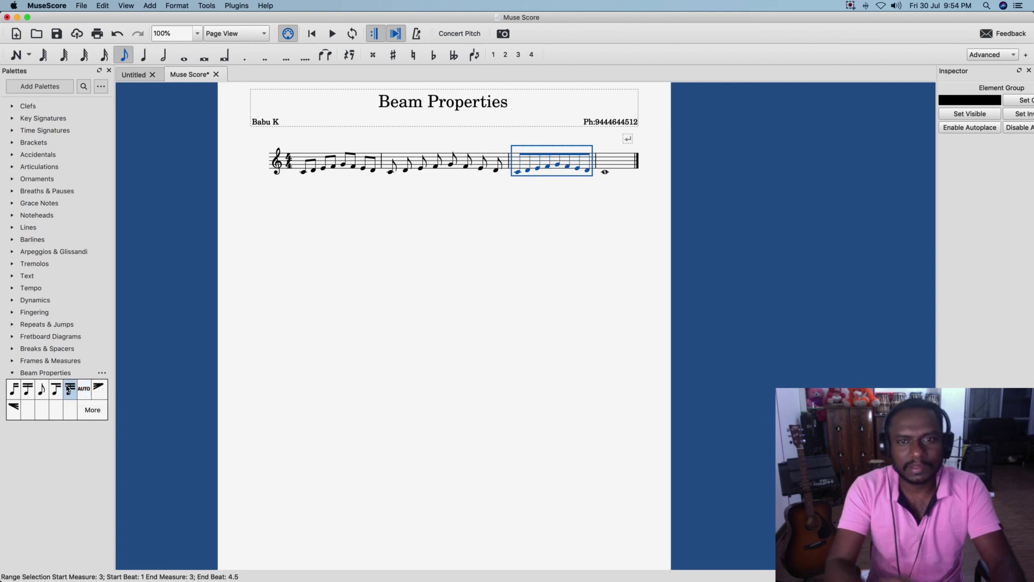